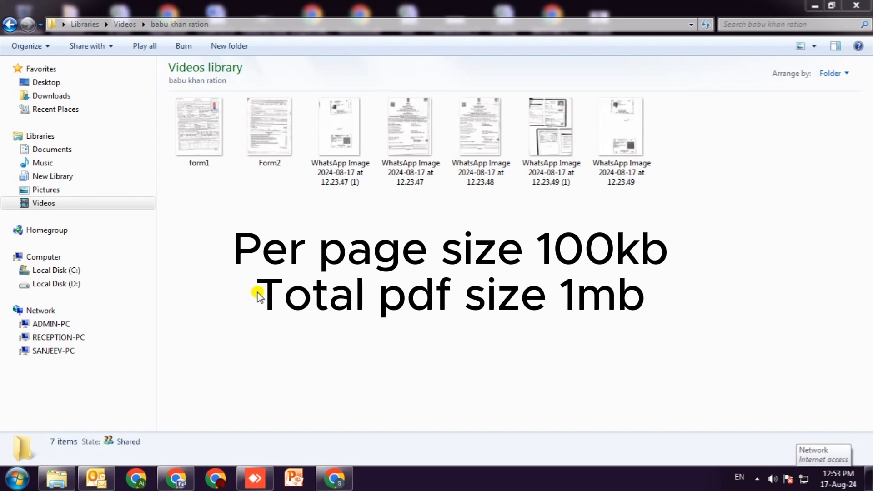
- Open the form1 image with Microsoft Office 2010 and dismiss the activation wizard
{"action": "mouse_move", "coordinate": [201, 150]}
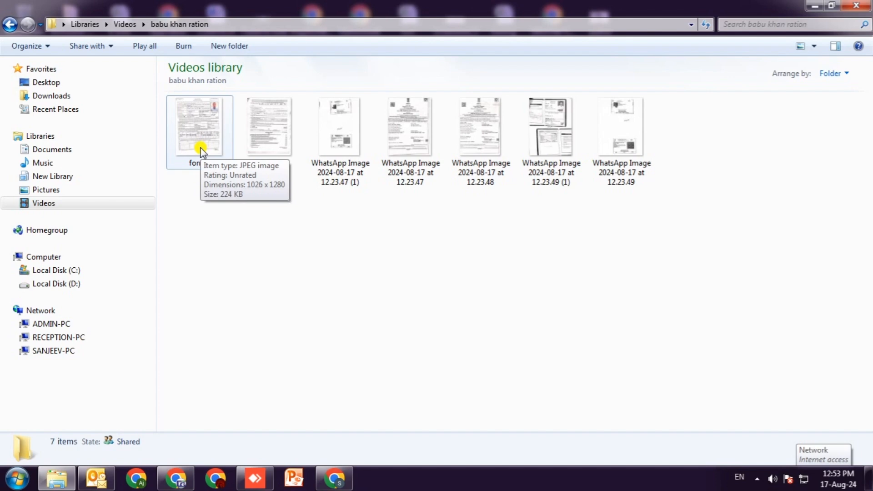
{"action": "right_click", "coordinate": [202, 151]}
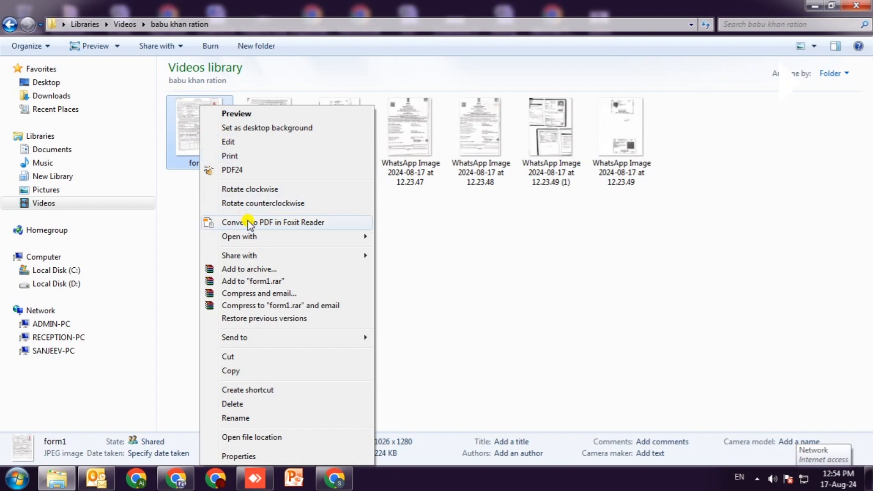
{"action": "mouse_move", "coordinate": [347, 236]}
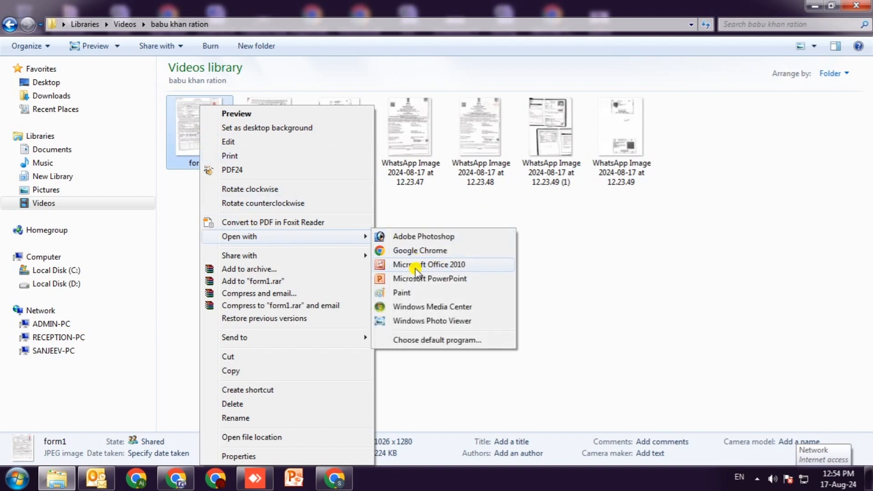
{"action": "left_click", "coordinate": [450, 268]}
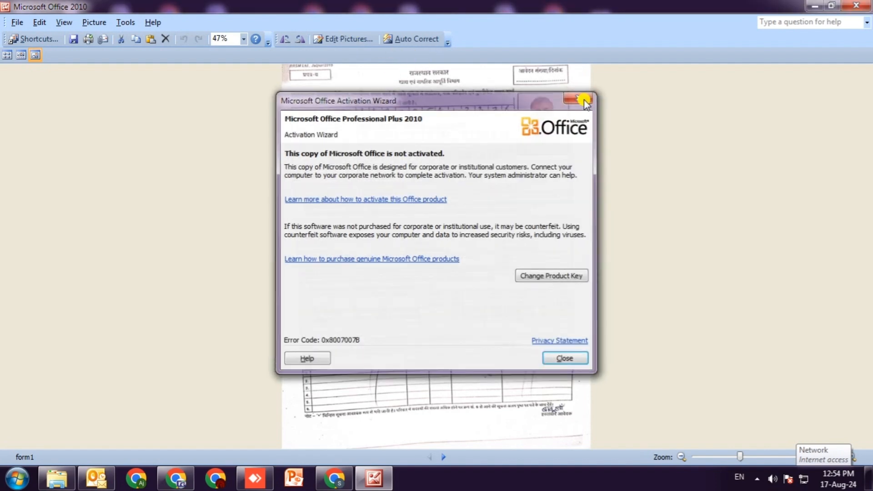
{"action": "left_click", "coordinate": [581, 96]}
- Resize the form1 picture to fit a custom size of 800 x 768 pixels and save it
{"action": "left_click", "coordinate": [351, 41]}
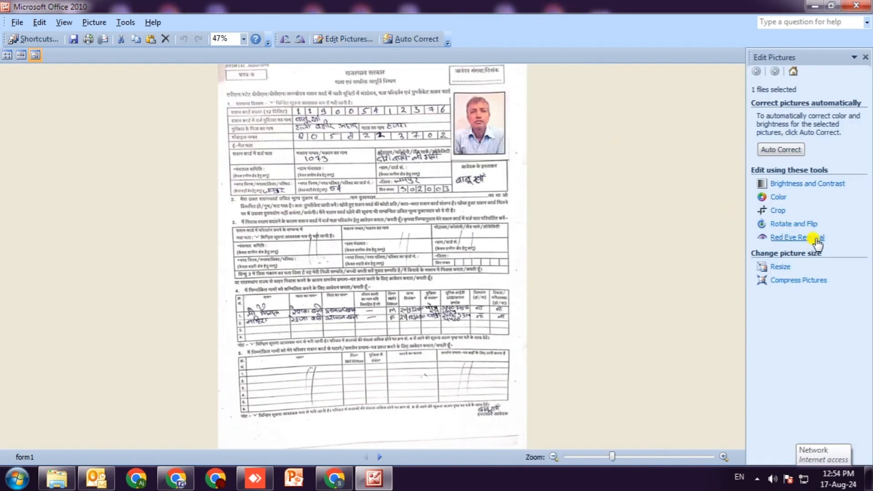
{"action": "left_click", "coordinate": [781, 268]}
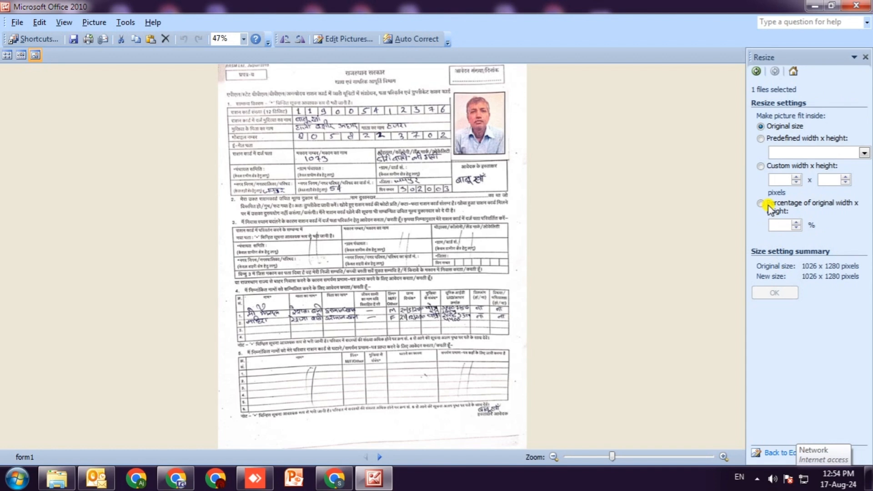
{"action": "left_click", "coordinate": [778, 180]}
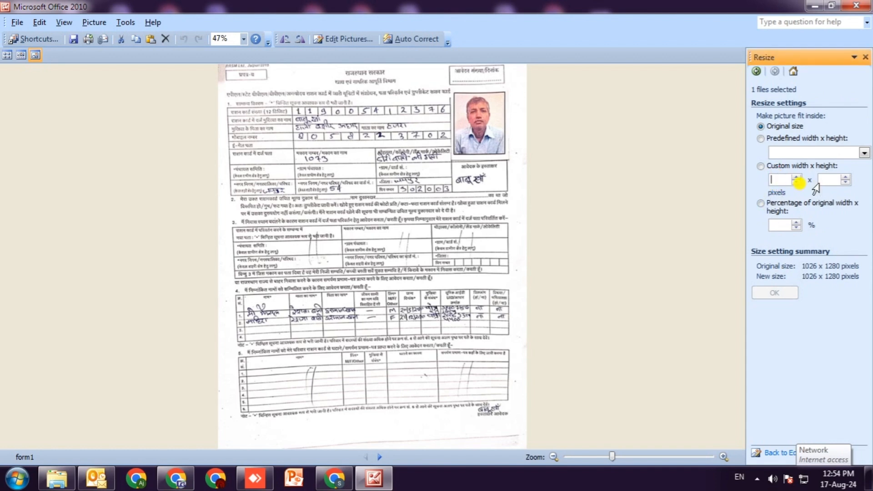
{"action": "type", "text": "800"}
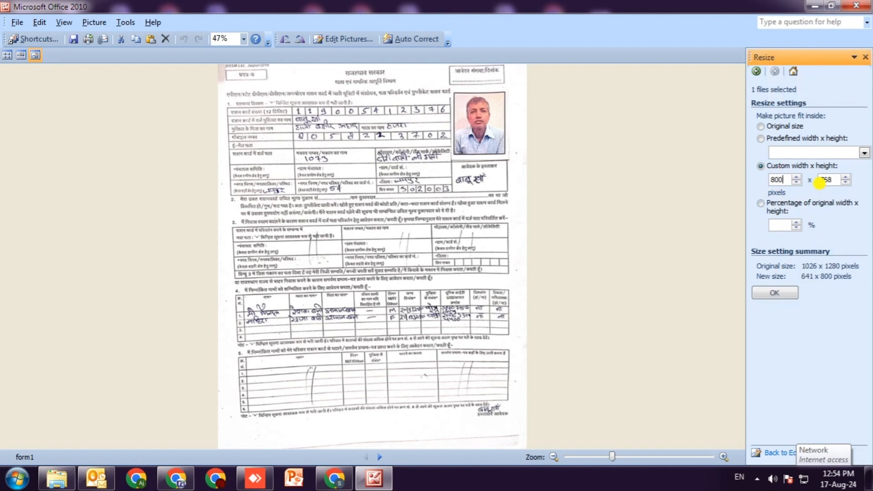
{"action": "left_click", "coordinate": [773, 293]}
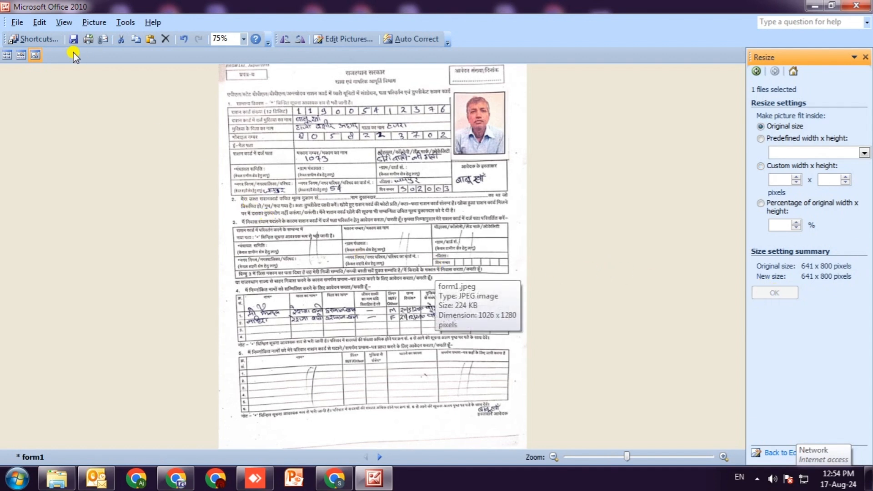
{"action": "left_click", "coordinate": [17, 22]}
{"action": "left_click", "coordinate": [44, 69]}
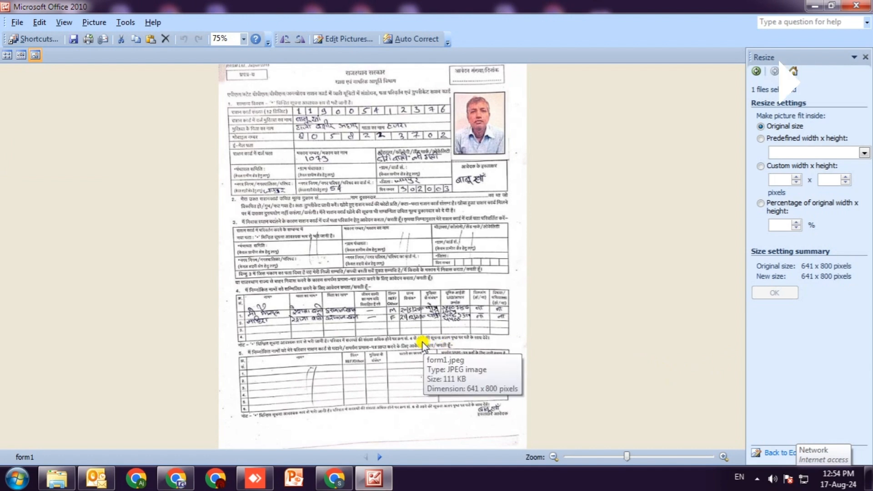
- Reduce form1 further to 615 x 768 pixels using a custom width and height, and save it
{"action": "left_click", "coordinate": [761, 166]}
{"action": "type", "text": "1"}
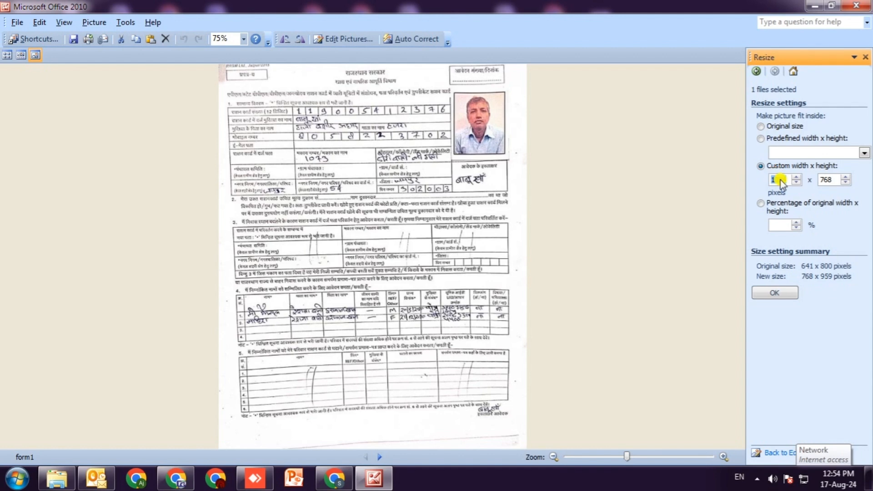
{"action": "type", "text": "00"}
{"action": "left_click", "coordinate": [775, 292]}
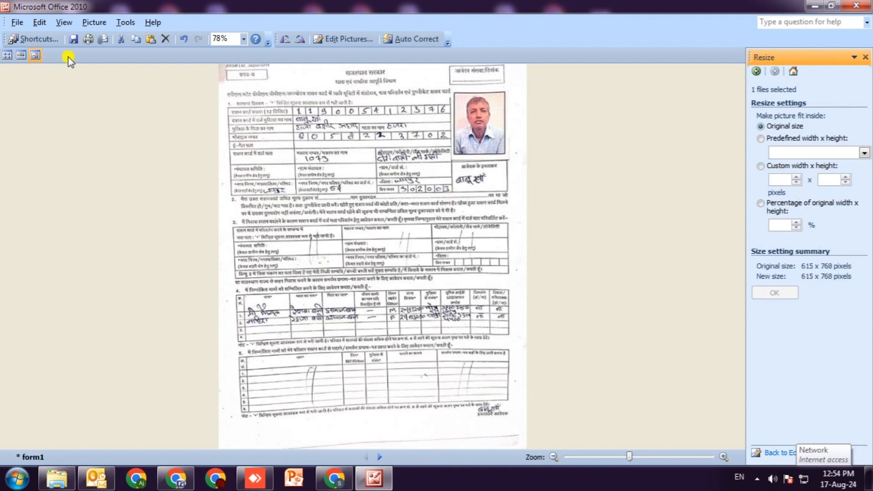
{"action": "left_click", "coordinate": [75, 39]}
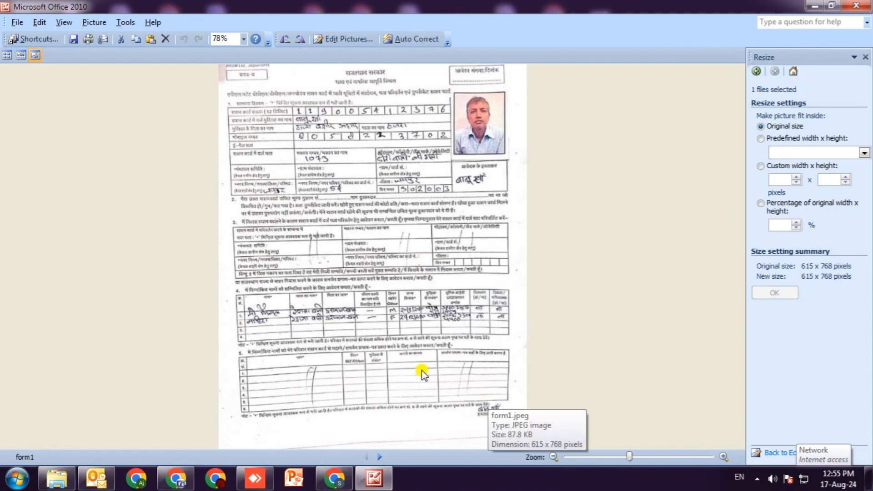
- Check the legibility of the whole form1 page at 123% zoom and close the picture editor
{"action": "left_click_drag", "start_coordinate": [628, 460], "coordinate": [646, 458]}
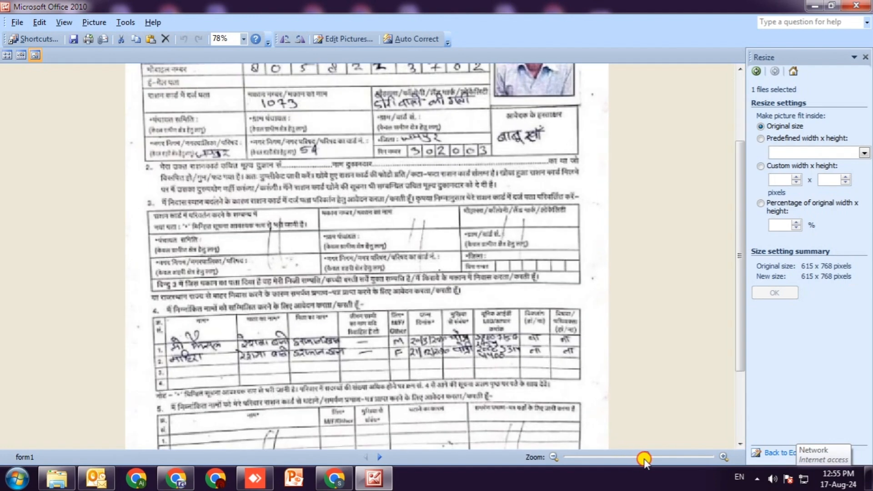
{"action": "left_click_drag", "start_coordinate": [409, 228], "coordinate": [413, 304]}
{"action": "left_click_drag", "start_coordinate": [356, 182], "coordinate": [356, 224]}
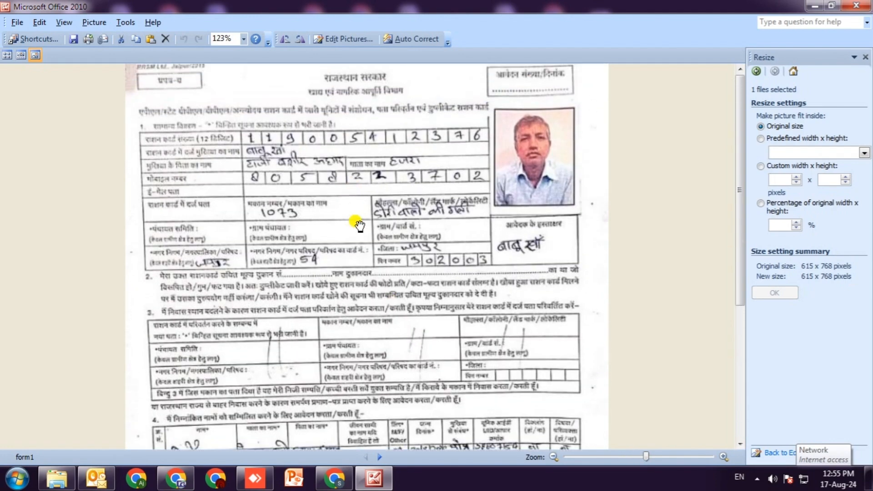
{"action": "scroll", "coordinate": [437, 252], "scroll_direction": "down", "scroll_amount": 5}
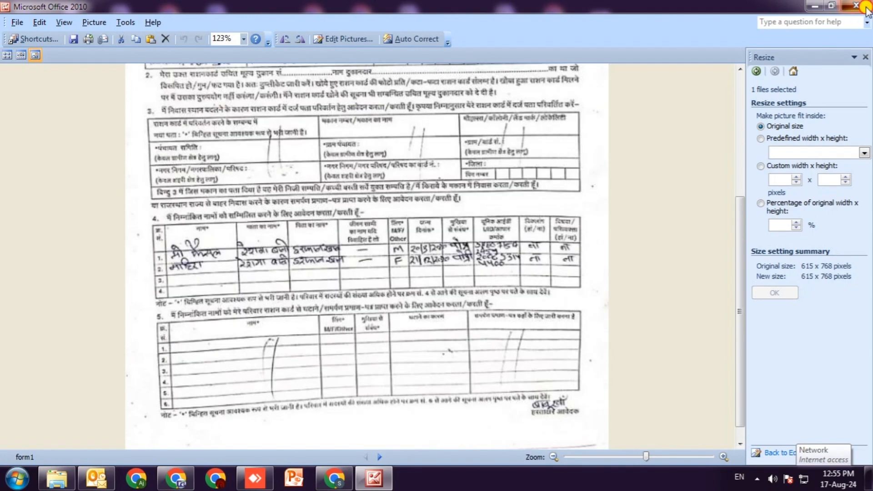
{"action": "key", "text": "alt+F4"}
- Open the Form2 image with Microsoft Office 2010
{"action": "right_click", "coordinate": [269, 145]}
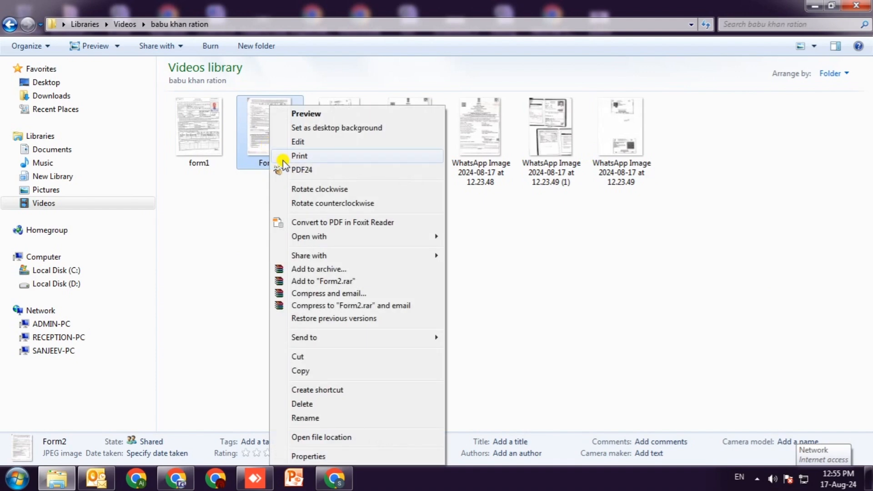
{"action": "mouse_move", "coordinate": [306, 236]}
{"action": "left_click", "coordinate": [474, 266]}
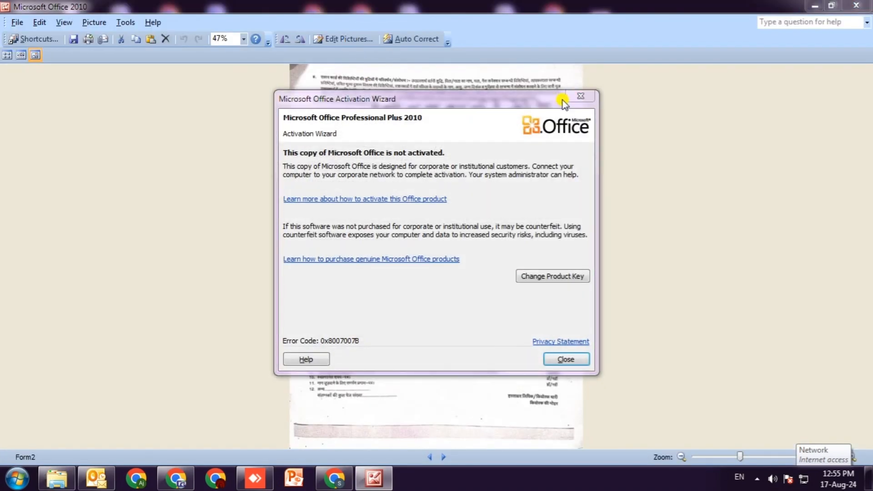
- Resize the Form2 picture to 609 x 800 pixels with a custom width and height, and save it
{"action": "left_click", "coordinate": [372, 40]}
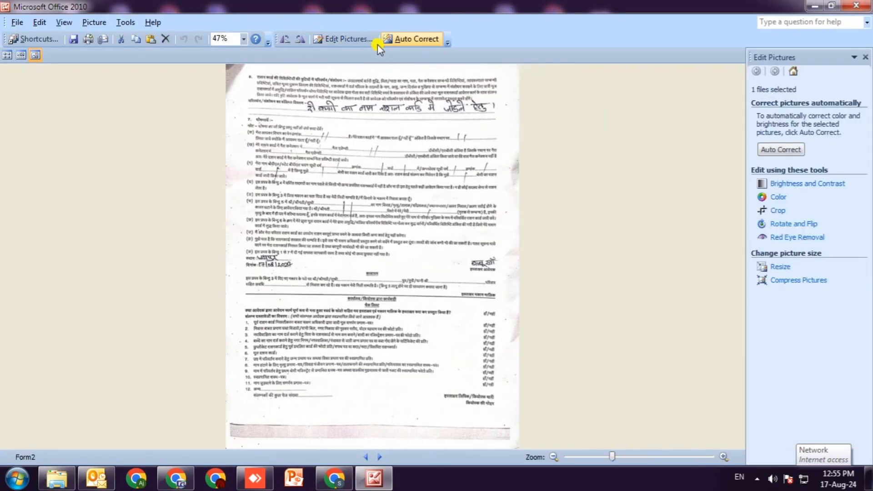
{"action": "left_click", "coordinate": [779, 267]}
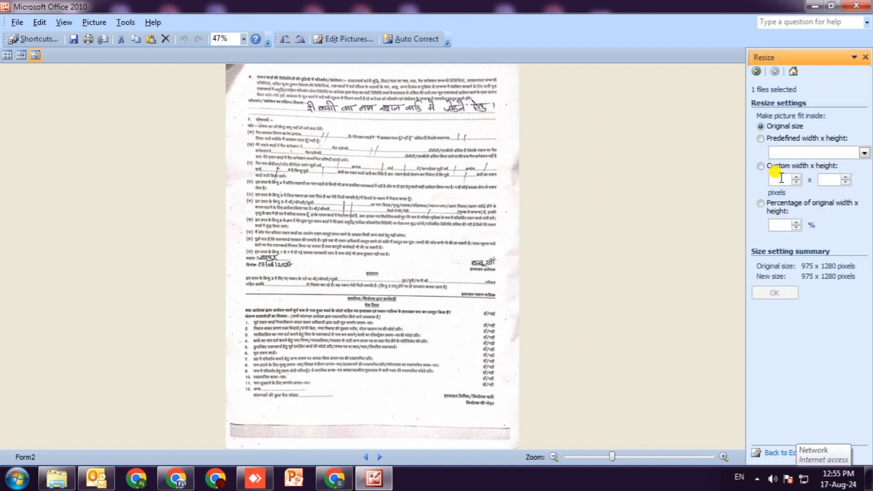
{"action": "left_click", "coordinate": [774, 168]}
{"action": "left_click", "coordinate": [775, 292]}
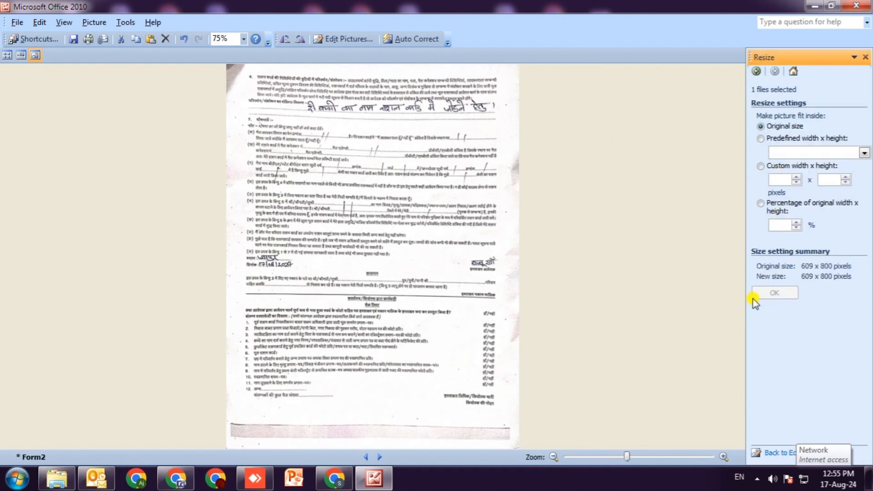
{"action": "left_click", "coordinate": [71, 38]}
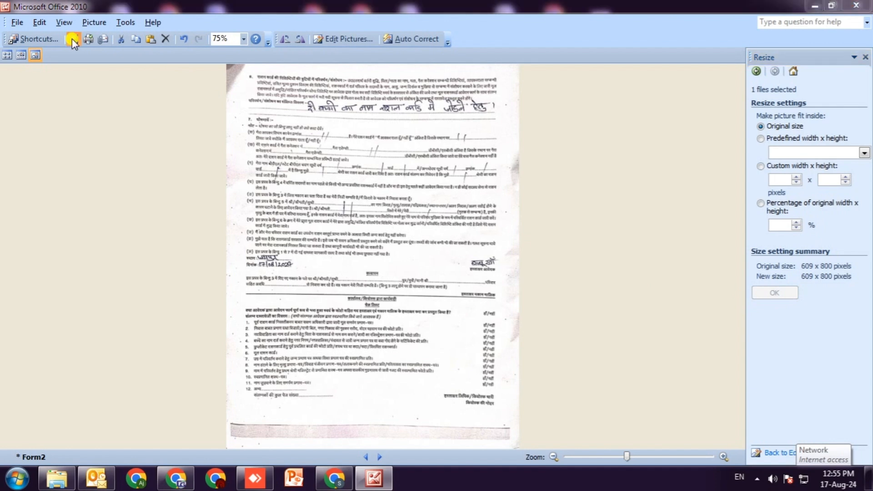
- Shrink Form2 to 97% of its width and height and save it
{"action": "left_click", "coordinate": [796, 228]}
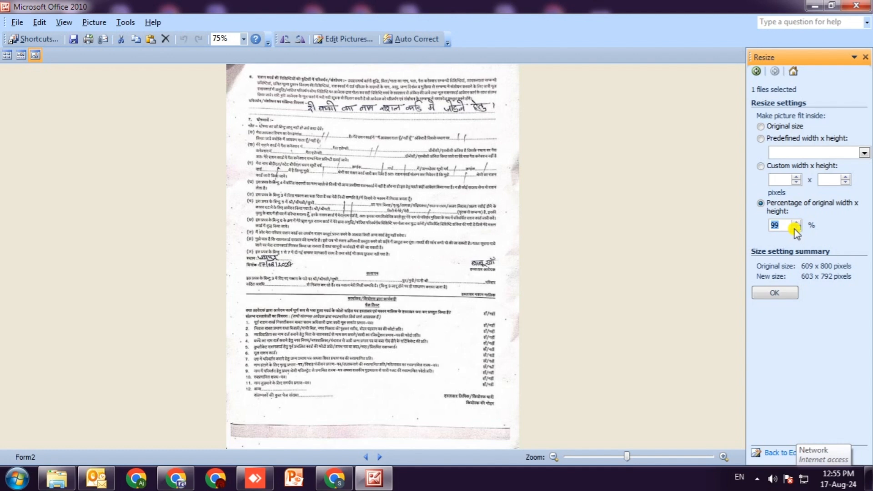
{"action": "left_click", "coordinate": [796, 228]}
{"action": "left_click", "coordinate": [796, 229]}
{"action": "left_click", "coordinate": [776, 293]}
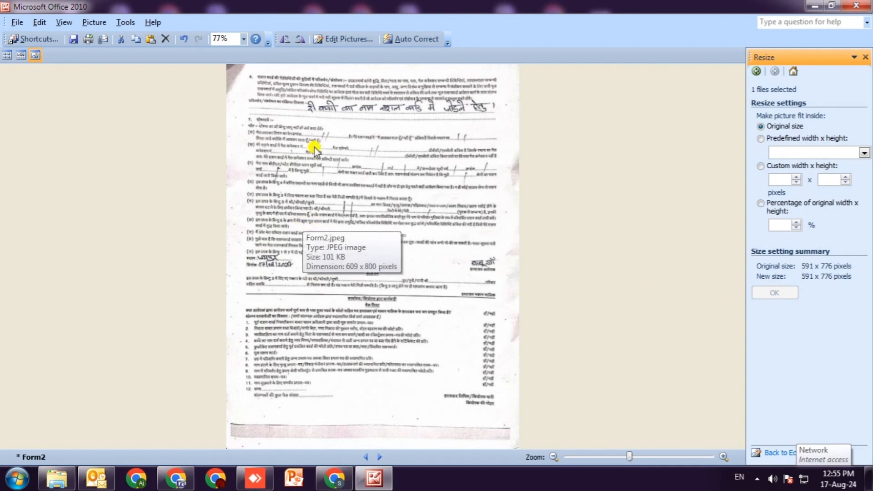
{"action": "left_click", "coordinate": [74, 39]}
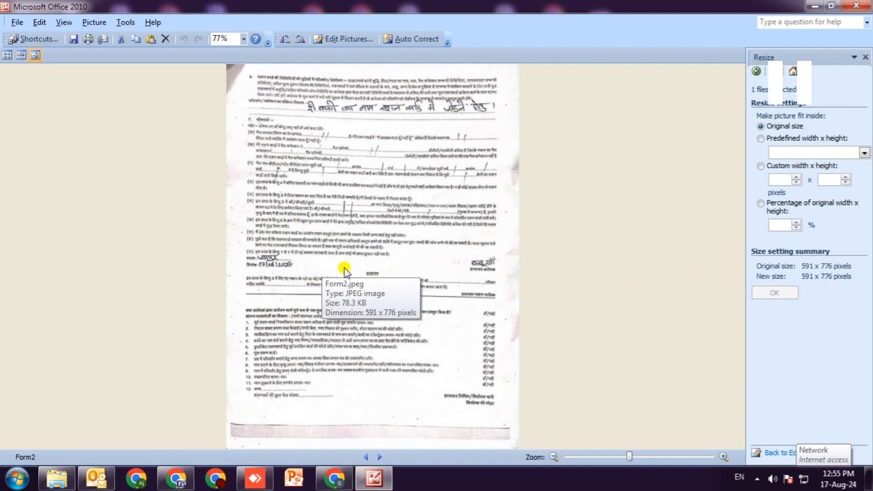
- Go on to WhatsApp Image 2024-08-17 at 12.23.47, resize it with a custom width of 800 pixels and save it
{"action": "left_click", "coordinate": [380, 457]}
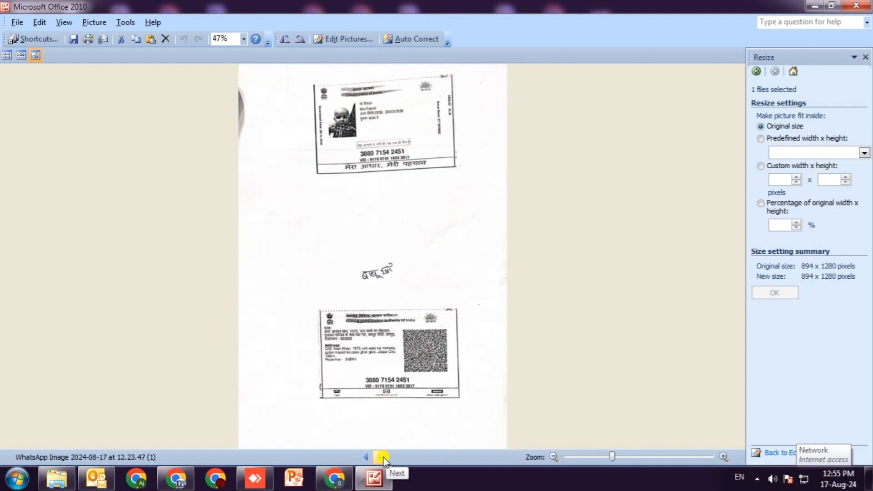
{"action": "left_click", "coordinate": [761, 166]}
{"action": "double_click", "coordinate": [782, 180]}
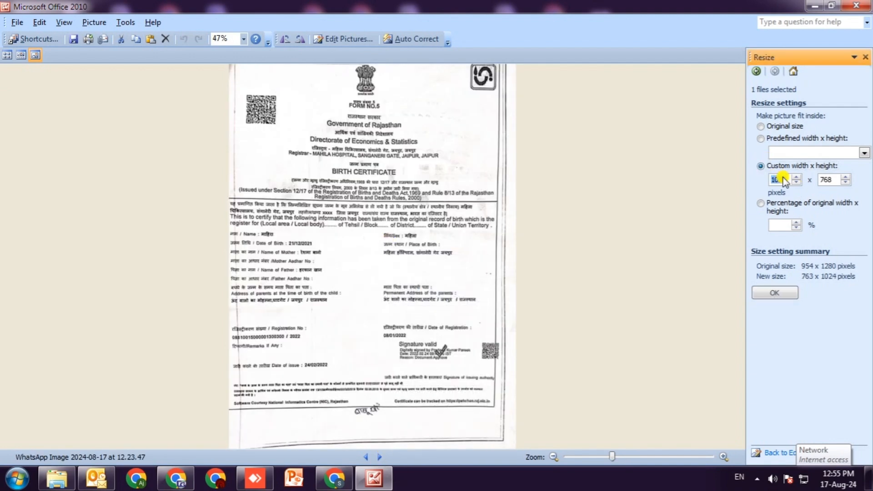
{"action": "type", "text": "800"}
{"action": "left_click", "coordinate": [775, 292]}
{"action": "left_click", "coordinate": [73, 39]}
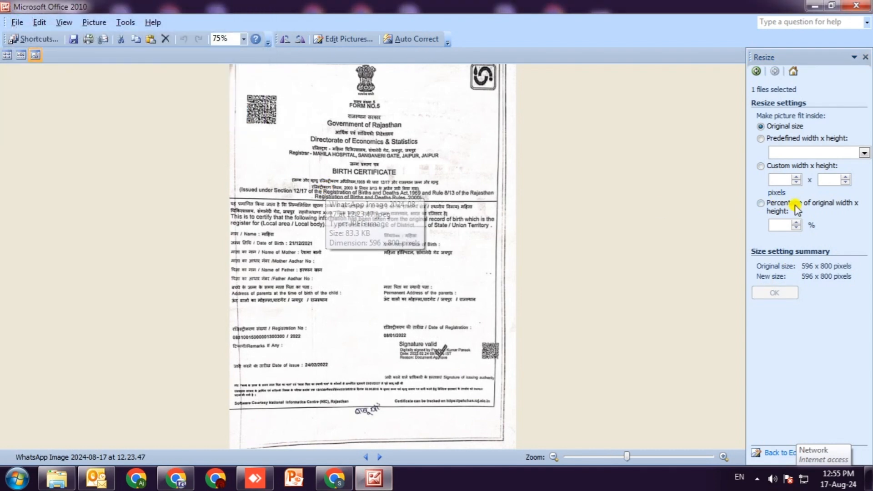
- Resize the next picture, WhatsApp Image 2024-08-17 at 12.23.48, to fit 800 x 768 pixels and save it
{"action": "left_click", "coordinate": [380, 457]}
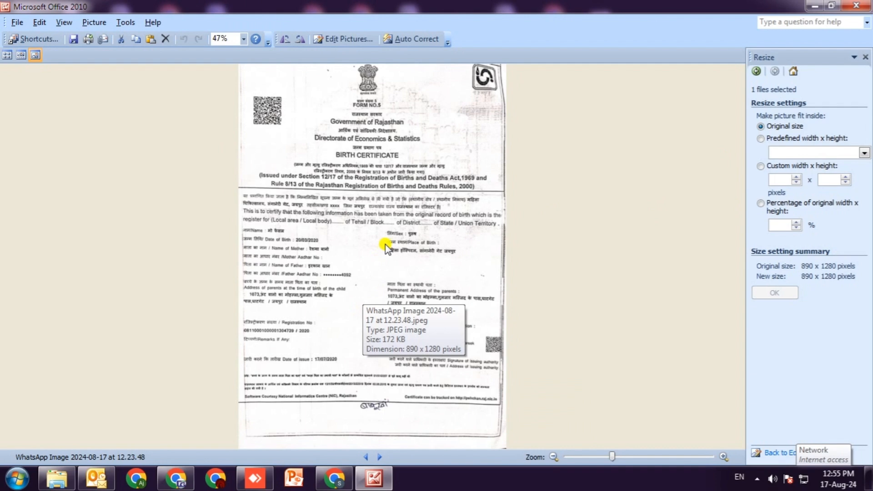
{"action": "left_click", "coordinate": [776, 179]}
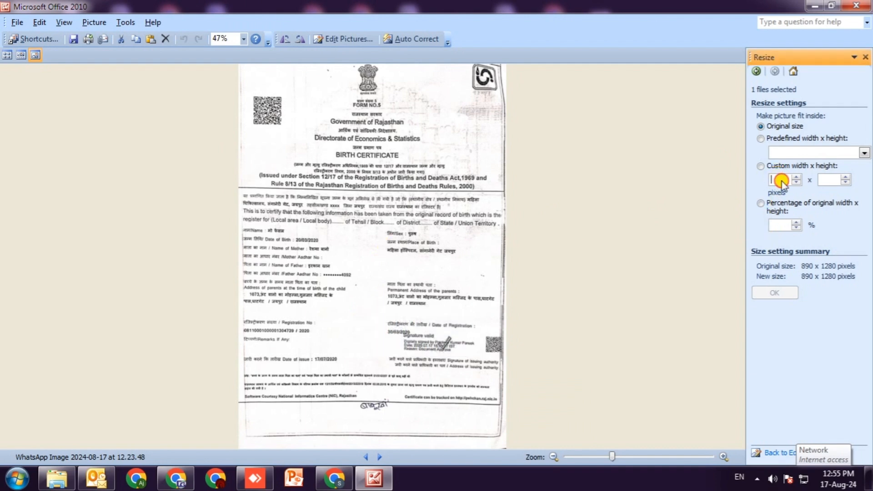
{"action": "type", "text": "800"}
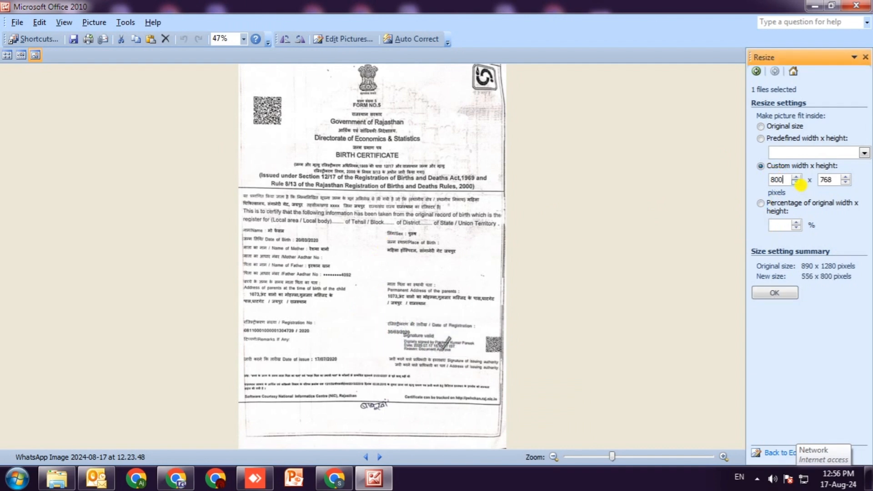
{"action": "left_click", "coordinate": [773, 293]}
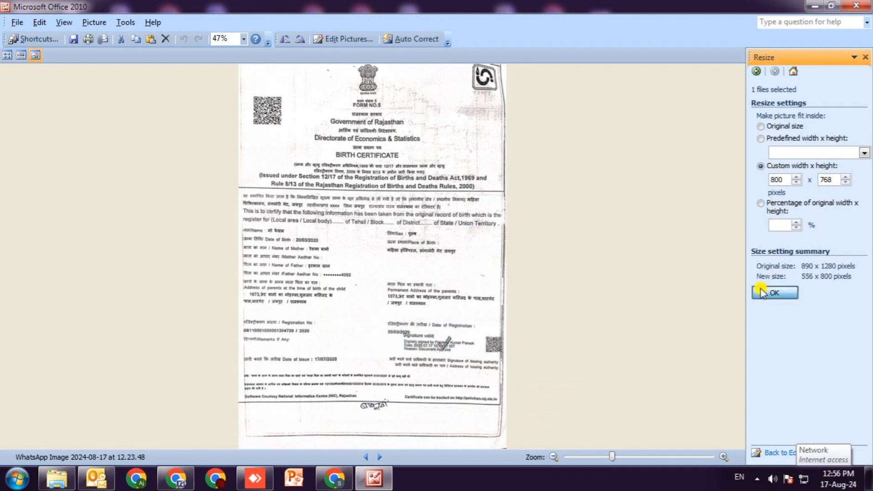
{"action": "left_click", "coordinate": [79, 39]}
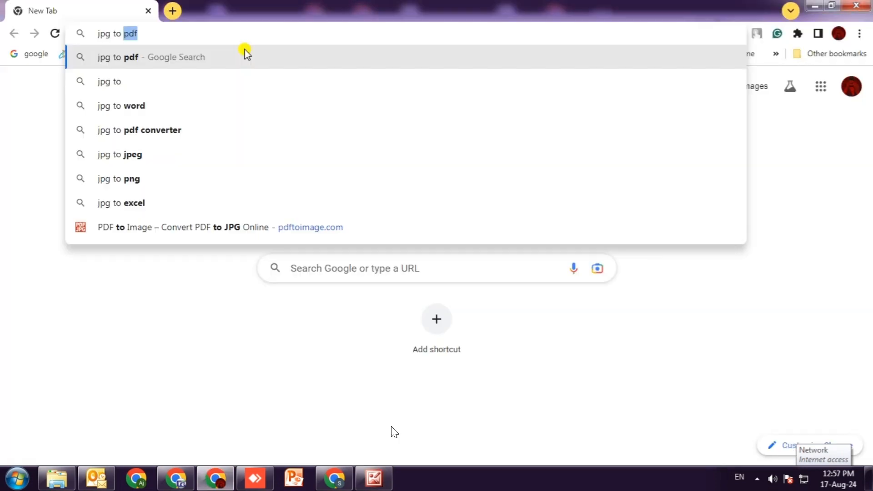
- Search the web for "jpg to pdf" in the browser and open the jpg2pdf.com converter from the results
{"action": "left_click", "coordinate": [245, 53]}
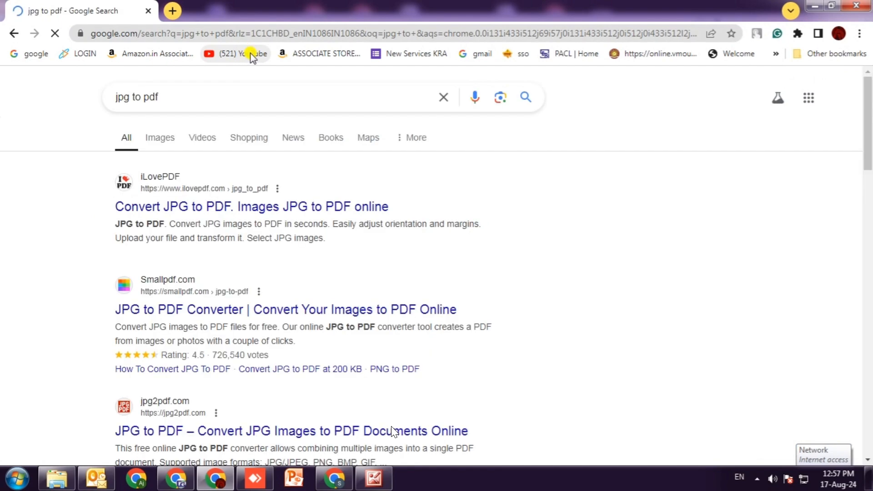
{"action": "scroll", "coordinate": [123, 321], "scroll_direction": "down", "scroll_amount": 3}
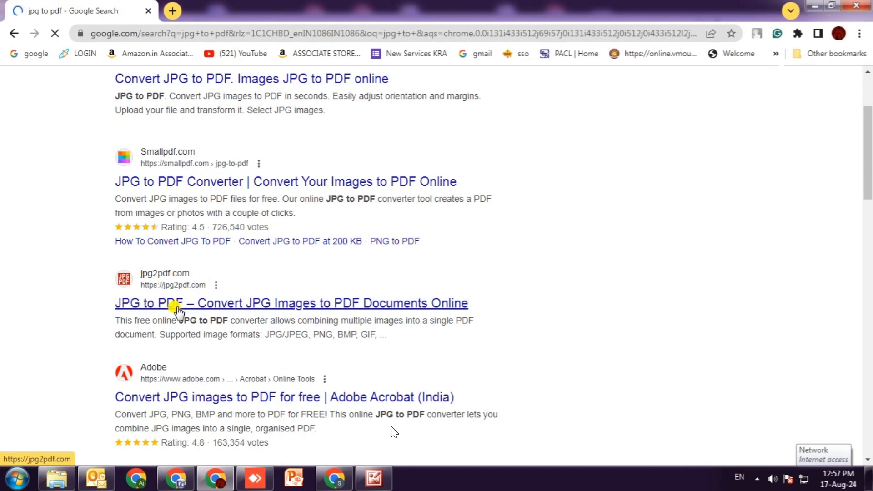
{"action": "left_click", "coordinate": [180, 303]}
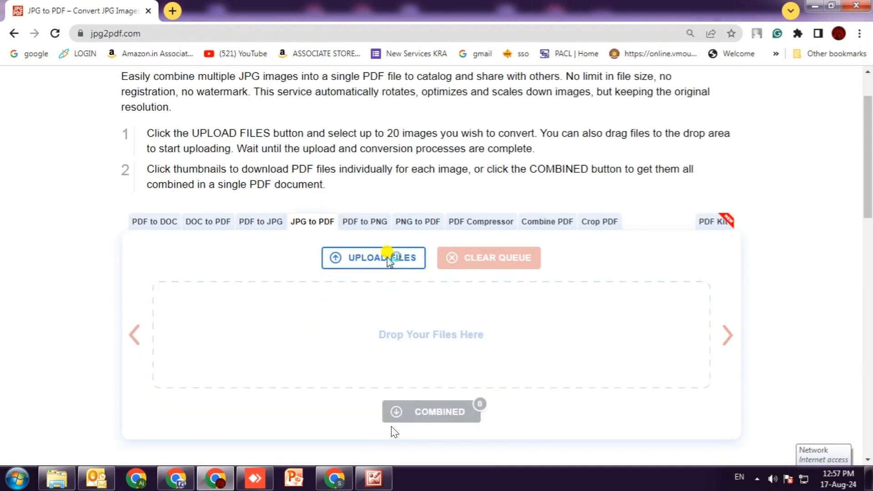
- Upload the form1 and Form2 images to the JPG to PDF converter and download them combined as one PDF
{"action": "left_click", "coordinate": [388, 258]}
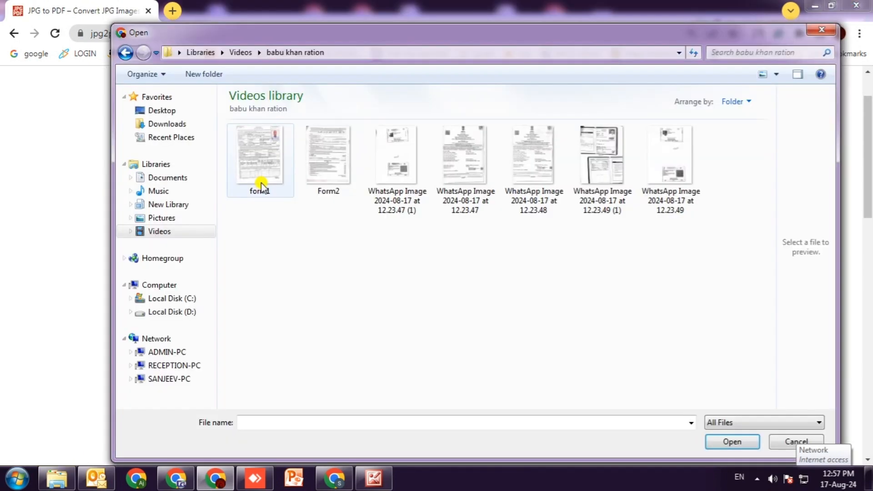
{"action": "left_click", "coordinate": [262, 186]}
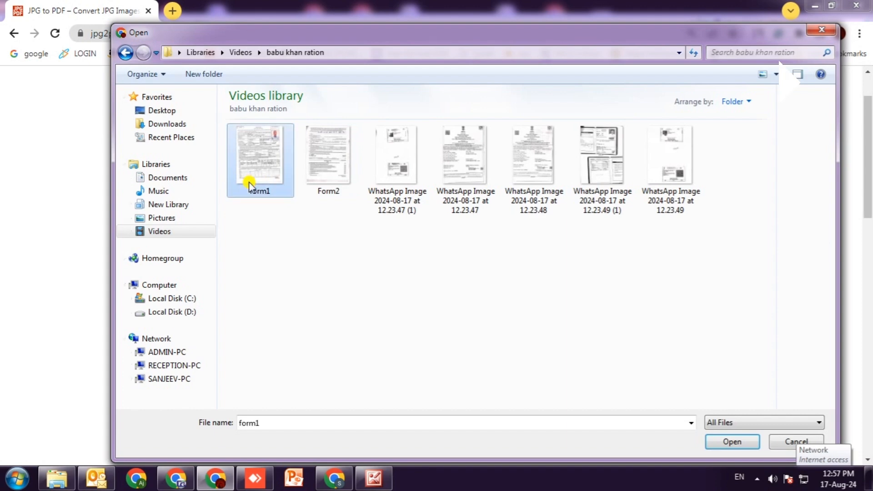
{"action": "left_click", "coordinate": [329, 159], "text": "ctrl"}
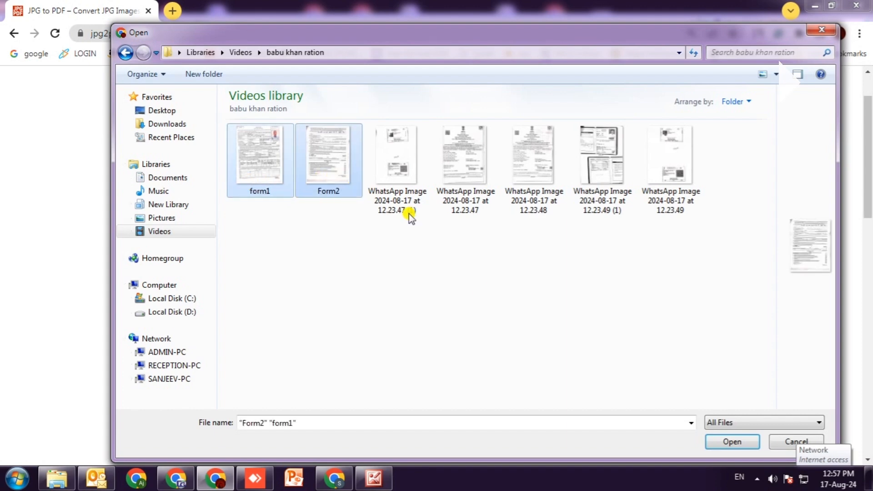
{"action": "left_click", "coordinate": [732, 441]}
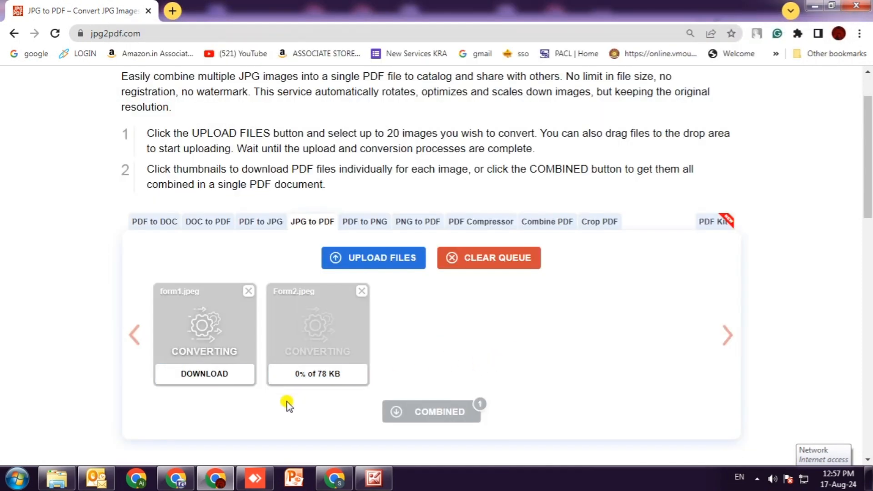
{"action": "scroll", "coordinate": [434, 406], "scroll_direction": "down", "scroll_amount": 1}
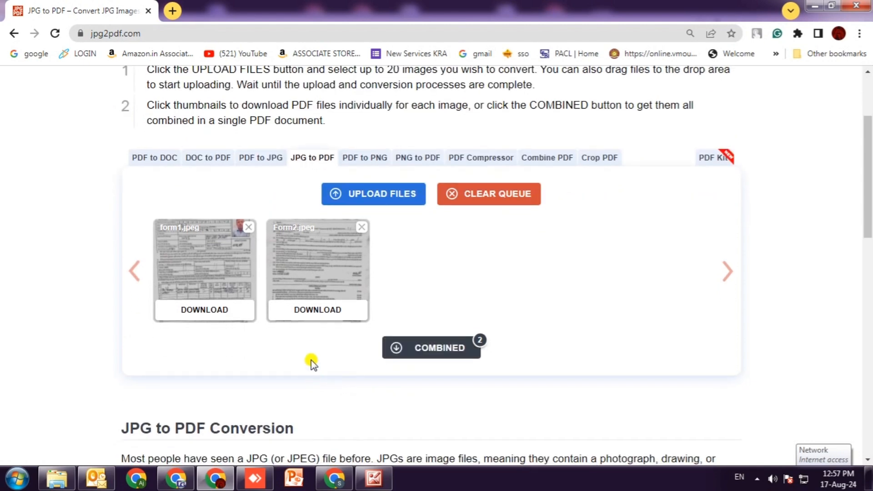
{"action": "left_click", "coordinate": [432, 347]}
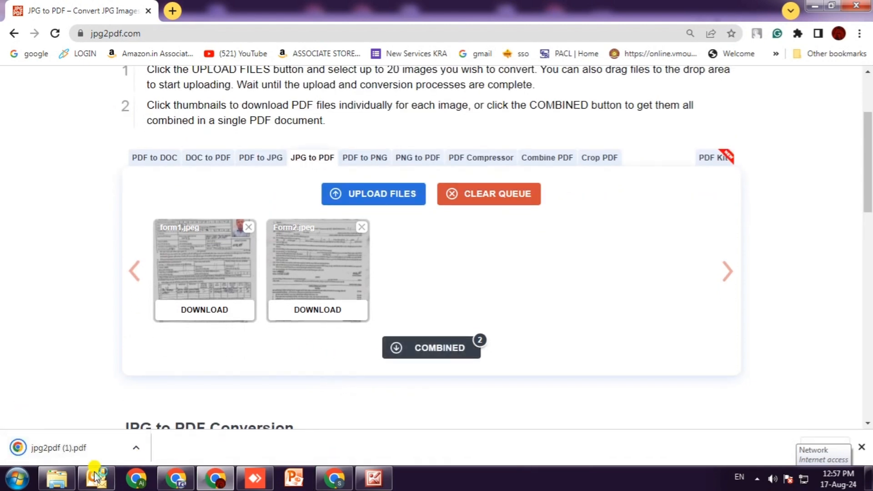
- Remove Form2 and form1 from the conversion queue and upload the five WhatsApp Image files from the same folder
{"action": "left_click", "coordinate": [362, 227]}
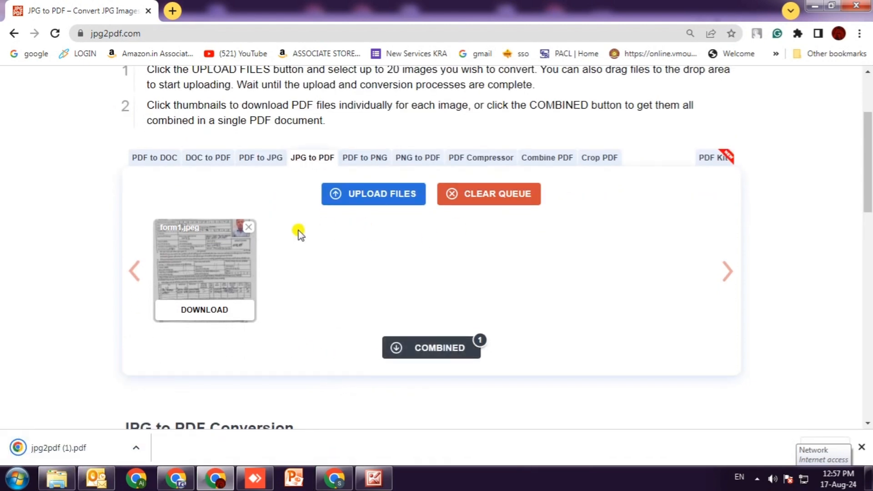
{"action": "left_click", "coordinate": [249, 227]}
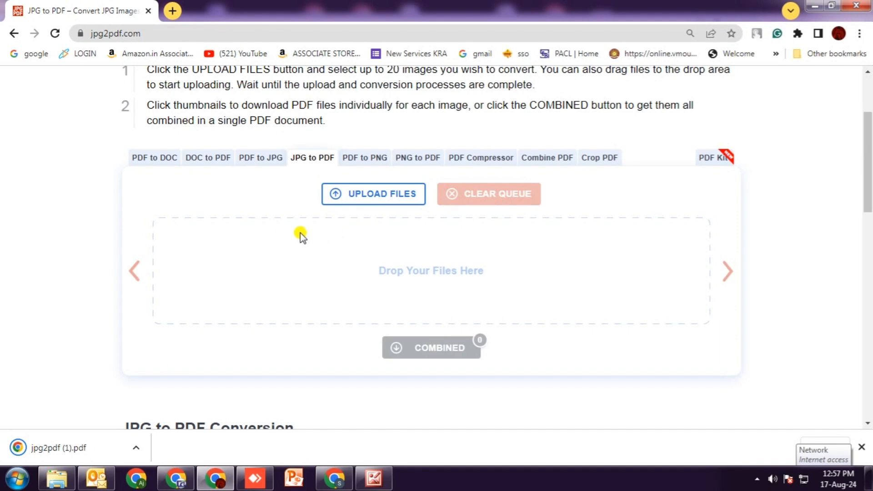
{"action": "left_click", "coordinate": [342, 201]}
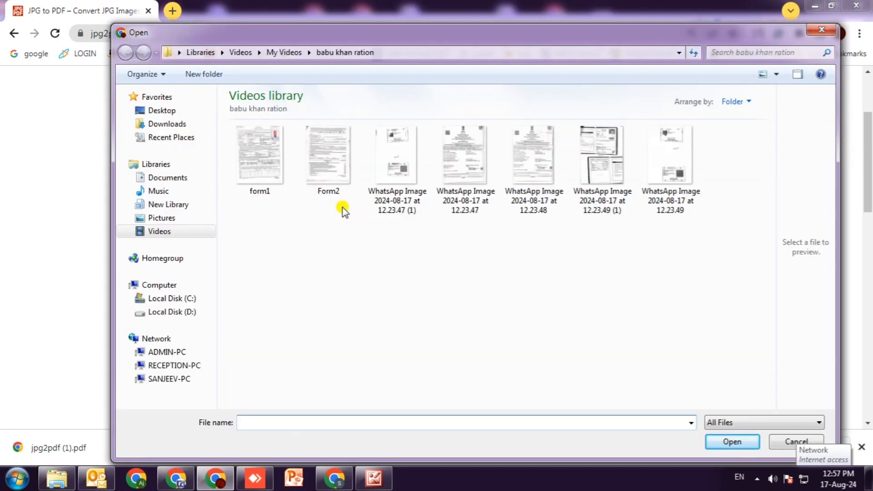
{"action": "left_click_drag", "start_coordinate": [342, 212], "coordinate": [703, 182]}
{"action": "key", "text": "Return"}
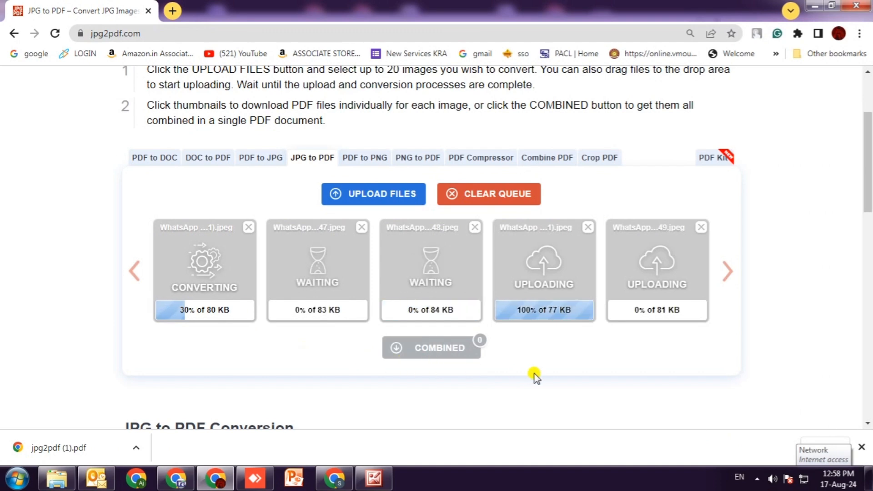